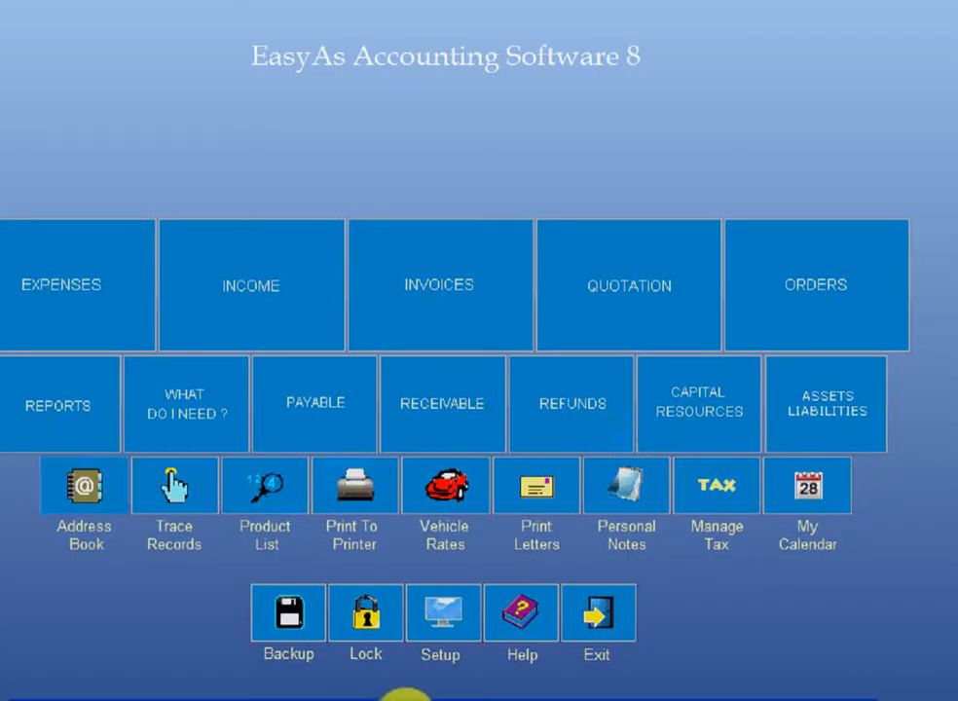
# - Select the business, open its Address Book, start an email to the contact, and open mail settings
pyautogui.click(409, 662)
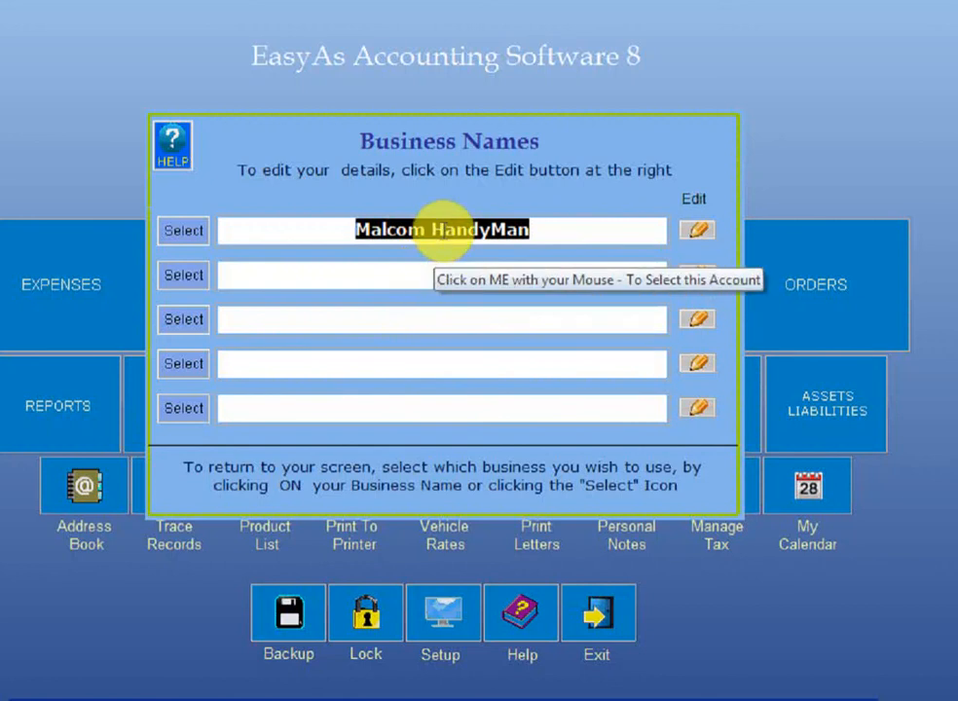
pyautogui.click(441, 231)
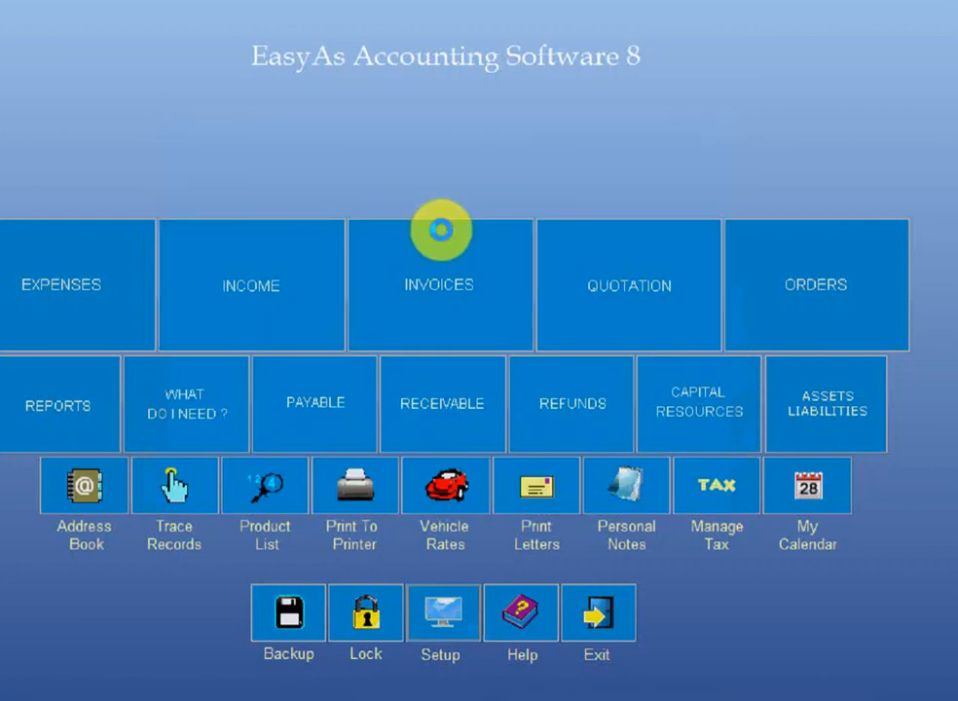
pyautogui.click(85, 494)
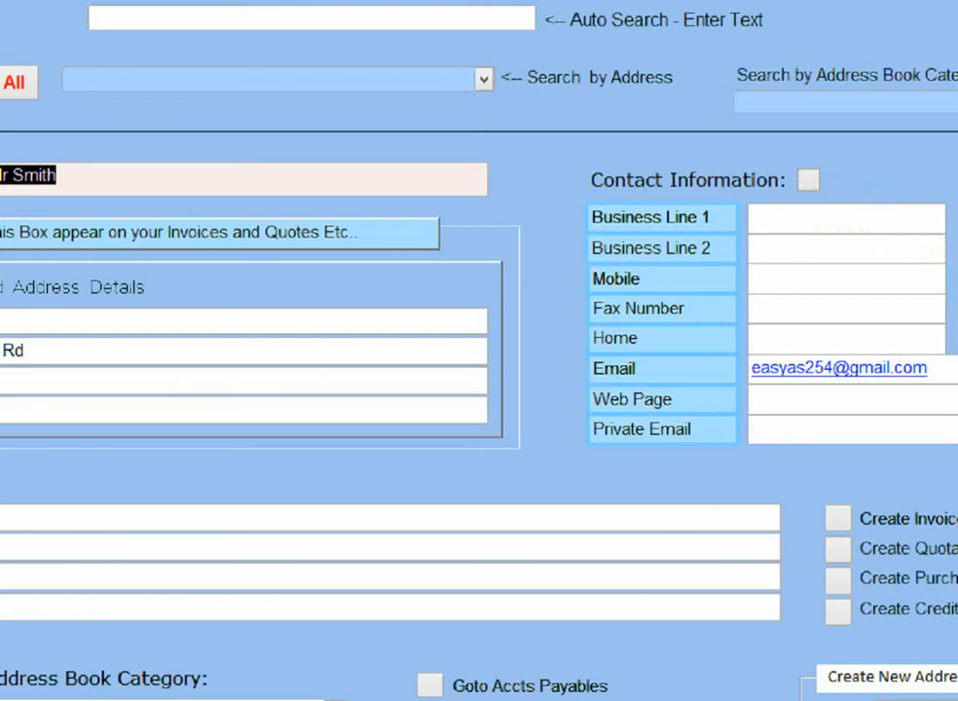
pyautogui.click(954, 368)
pyautogui.click(272, 41)
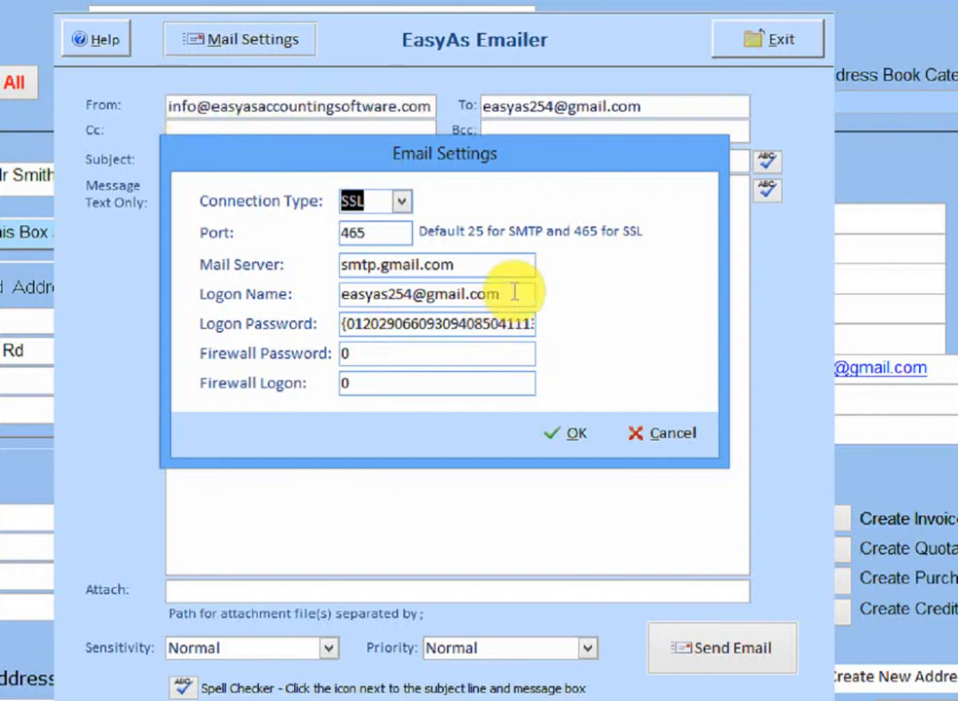
pyautogui.click(650, 433)
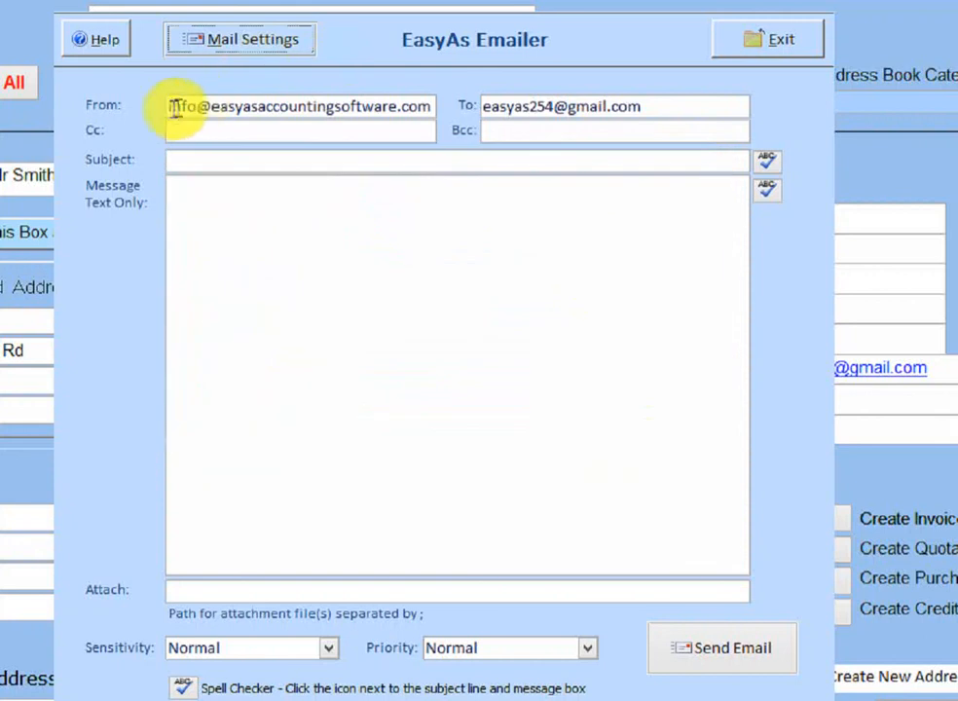
# - Copy the recipient's address and clear the To field
pyautogui.moveTo(166, 106); pyautogui.dragTo(450, 117)
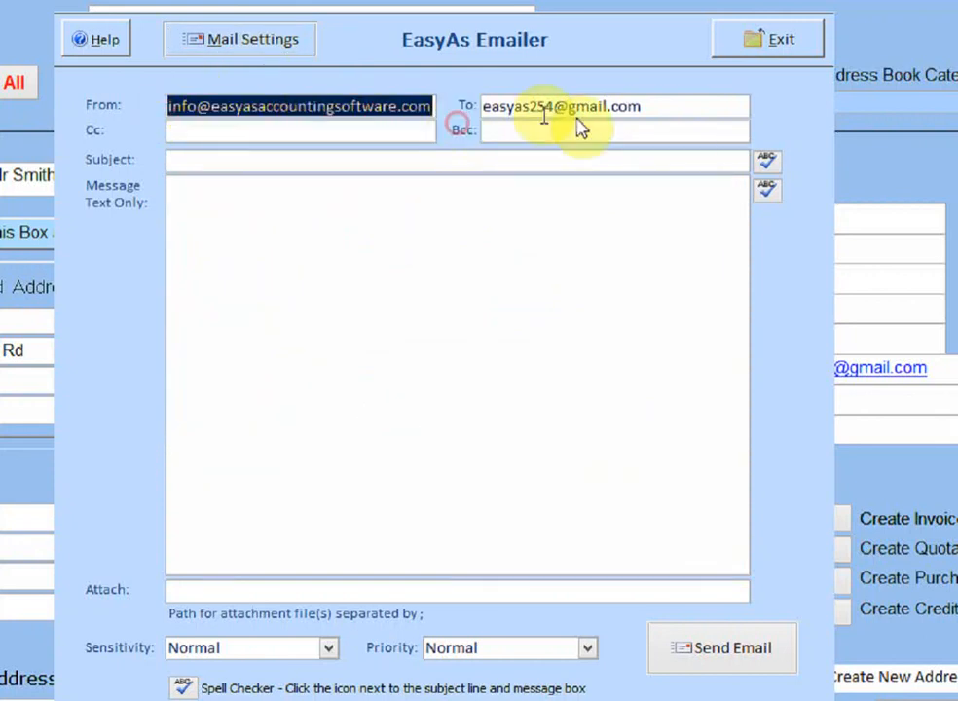
pyautogui.moveTo(648, 108); pyautogui.dragTo(507, 97)
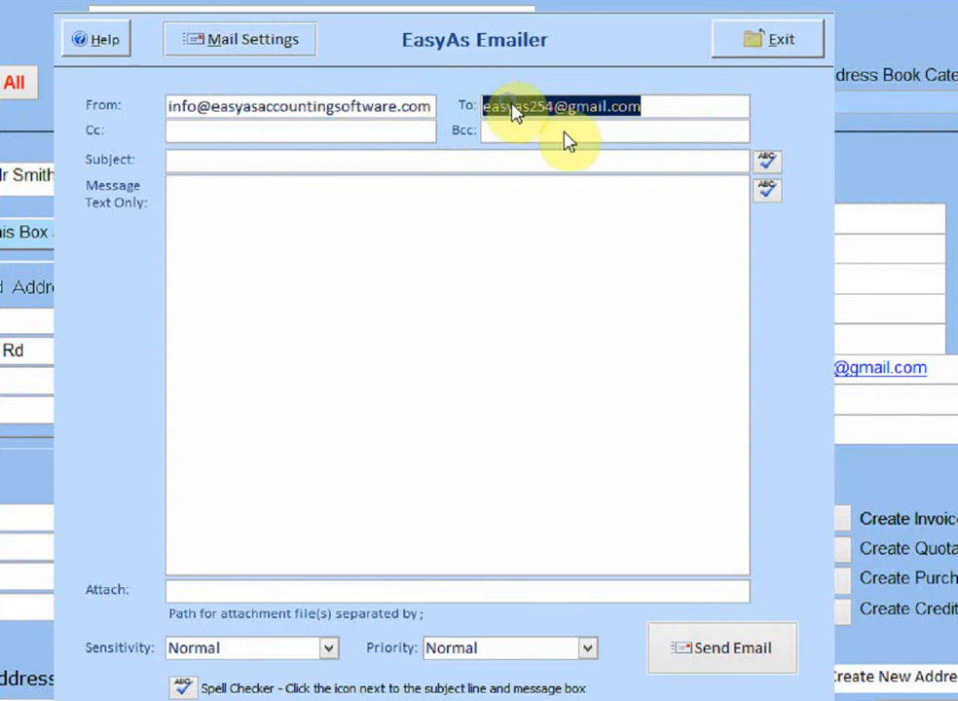
pyautogui.rightClick(511, 105)
pyautogui.click(569, 116)
pyautogui.press('Delete')
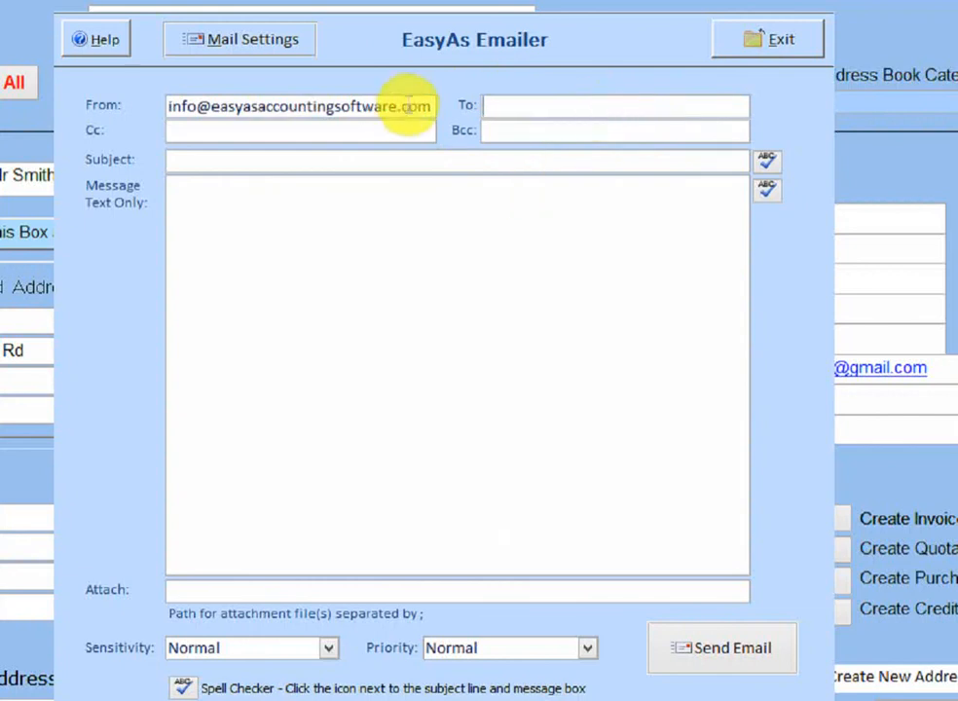
# - Replace the old From address with the copied client address, then reopen mail settings
pyautogui.moveTo(421, 106); pyautogui.dragTo(128, 113)
pyautogui.press('Delete')
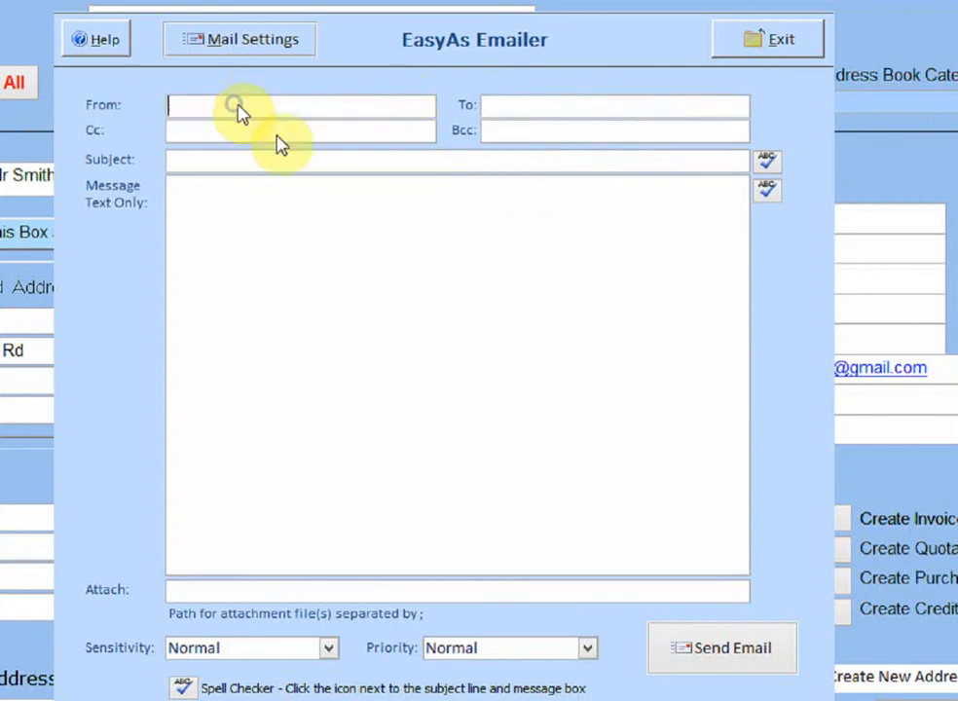
pyautogui.rightClick(236, 109)
pyautogui.click(292, 148)
pyautogui.click(389, 129)
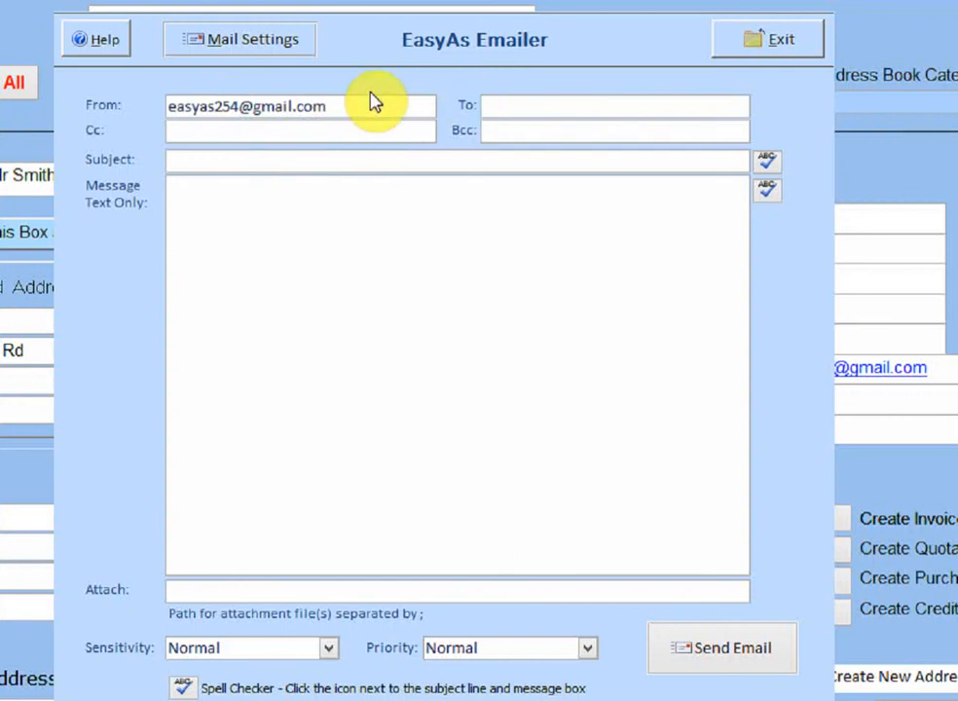
pyautogui.click(282, 41)
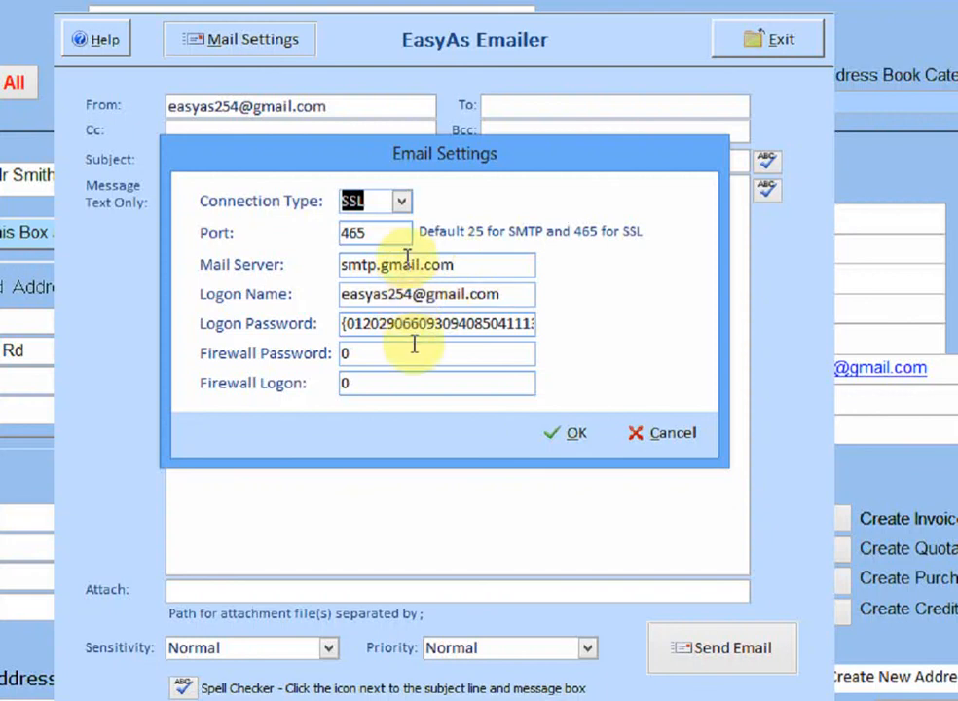
# - Cancel the Email Settings dialog and exit EasyAs Emailer back to the contact record
pyautogui.click(672, 440)
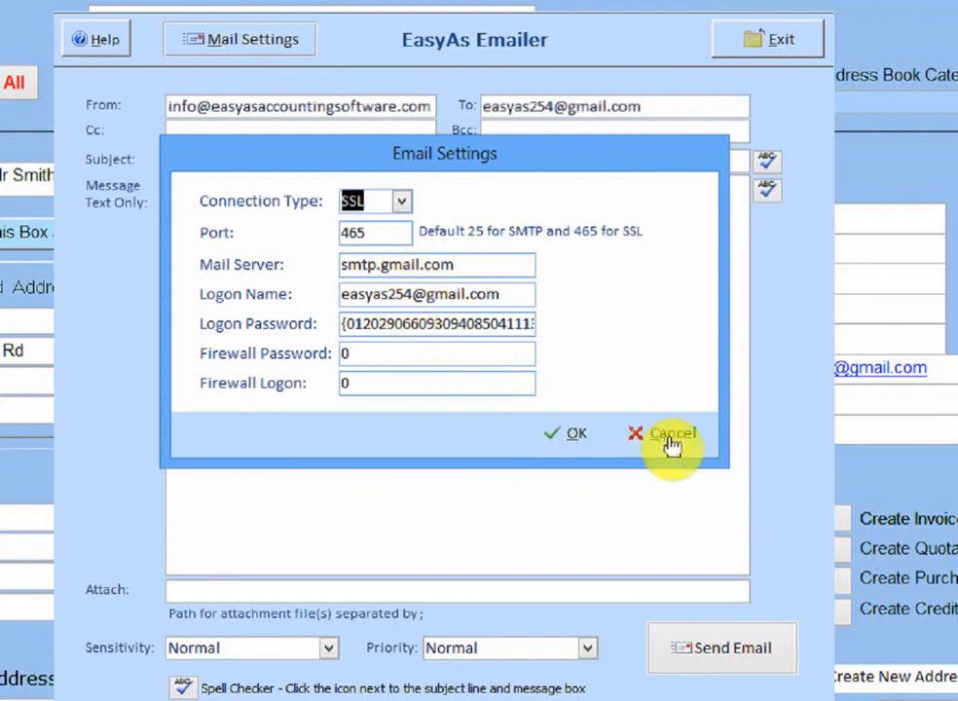
pyautogui.click(757, 39)
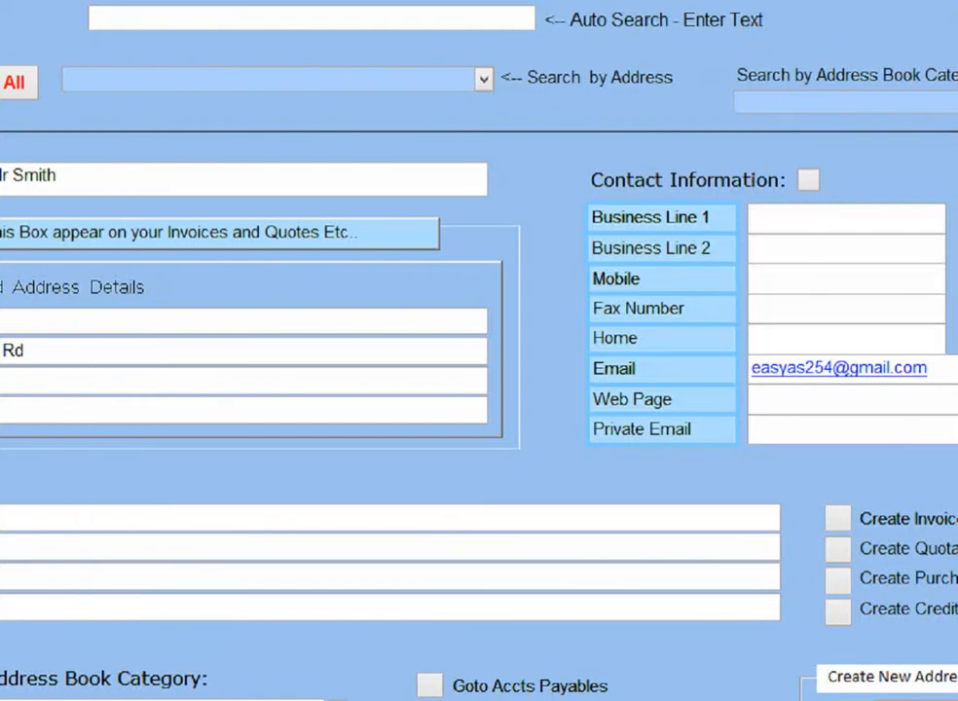
# - Close the address book and add a new business named 'test' in the fifth slot
pyautogui.click(952, 31)
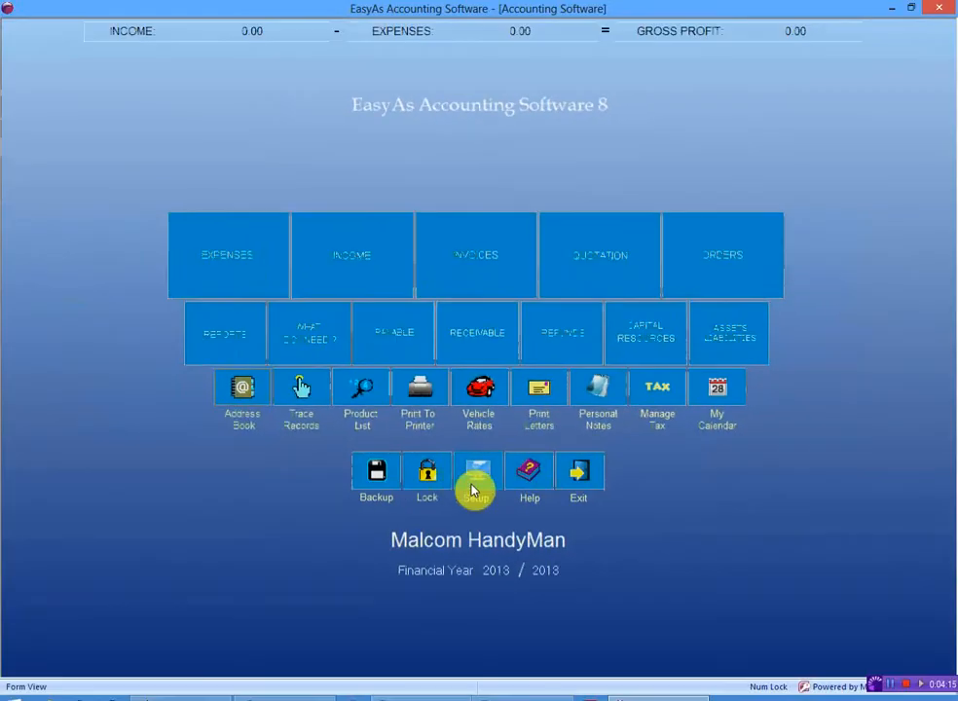
pyautogui.click(466, 538)
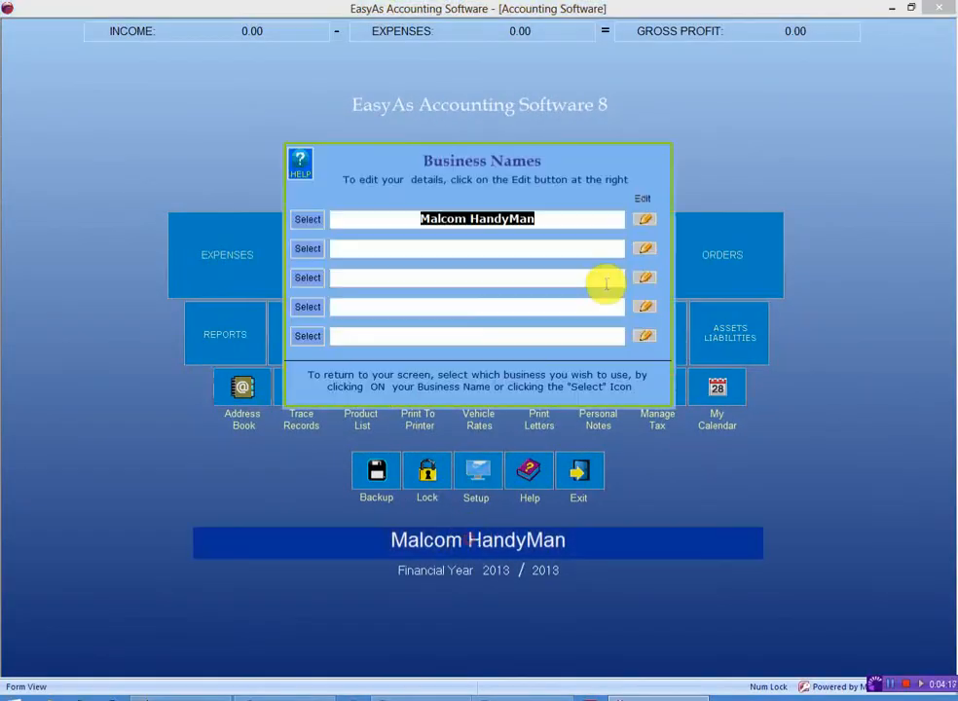
pyautogui.click(649, 339)
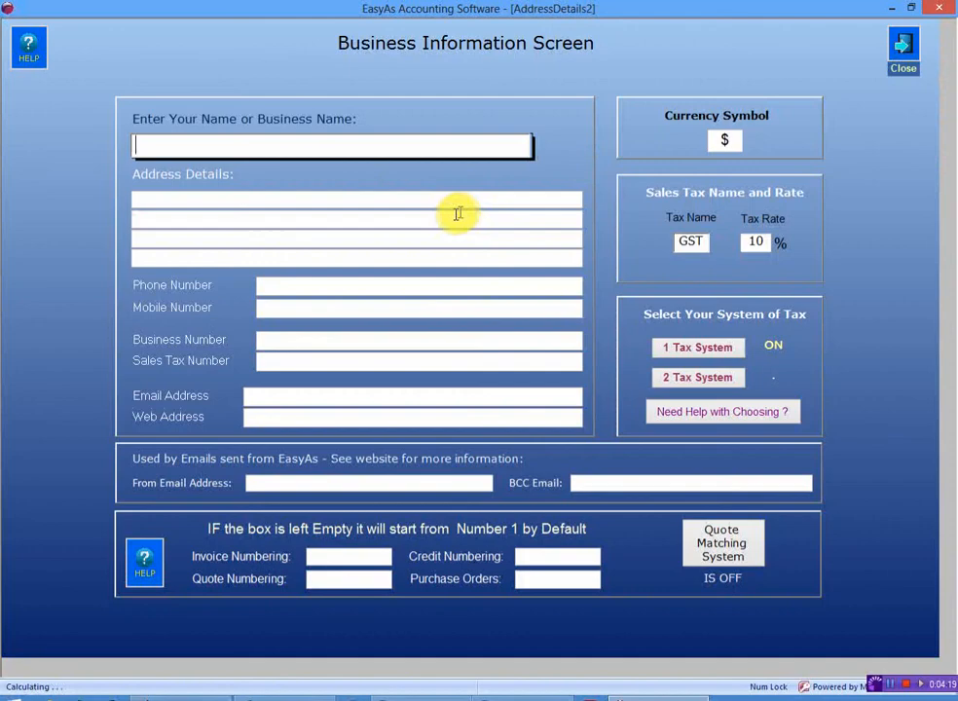
pyautogui.write('test')
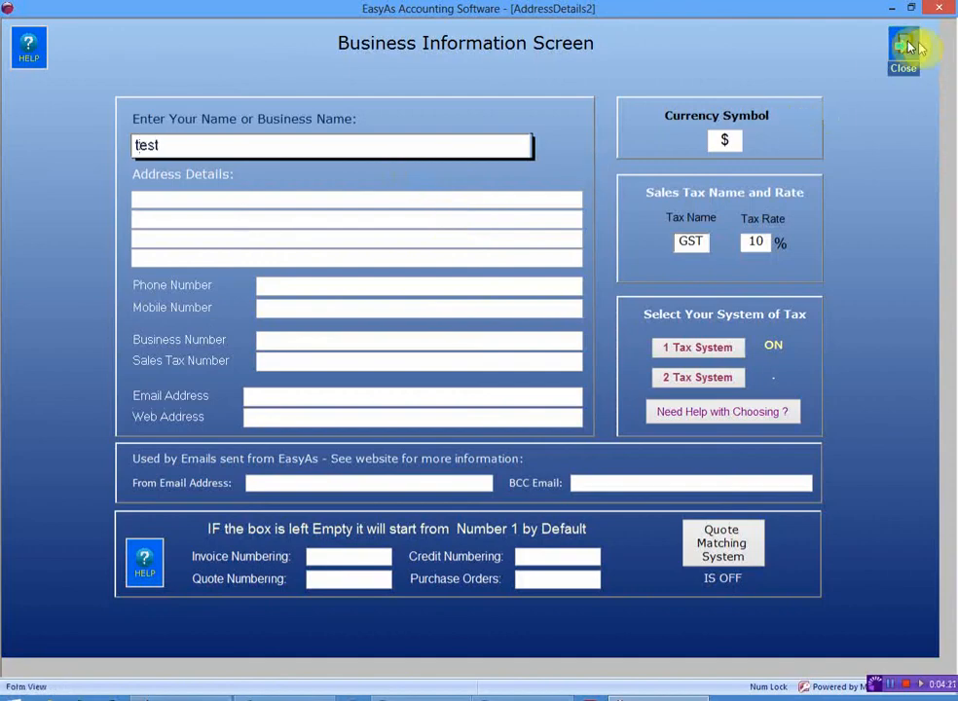
pyautogui.click(901, 47)
# - Make 'test' the active business, open its Client Address Book and email the client
pyautogui.click(480, 336)
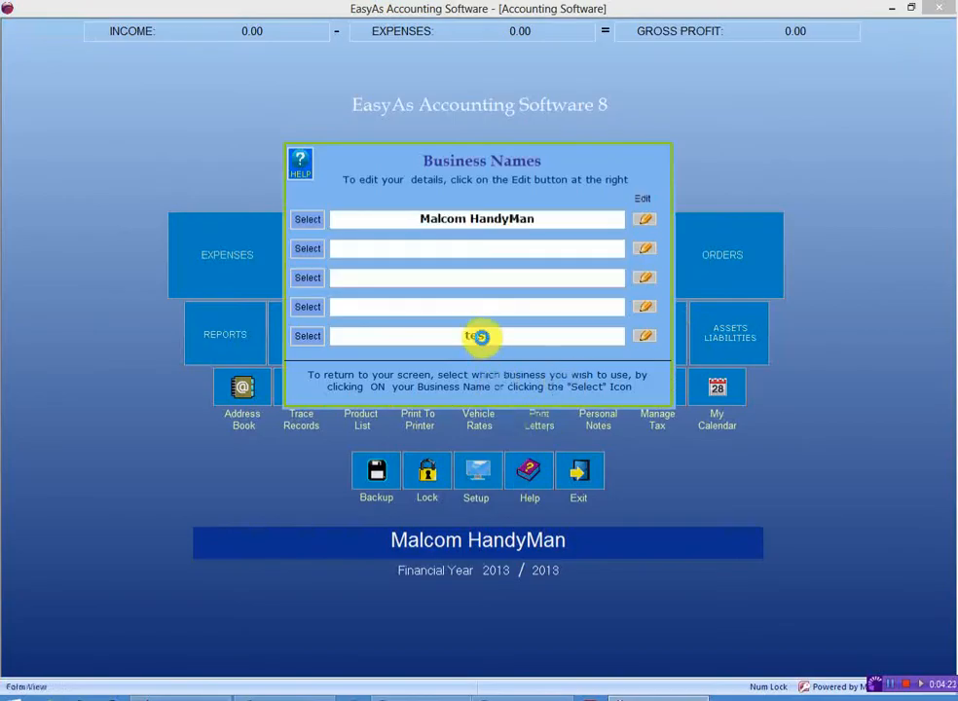
pyautogui.click(244, 393)
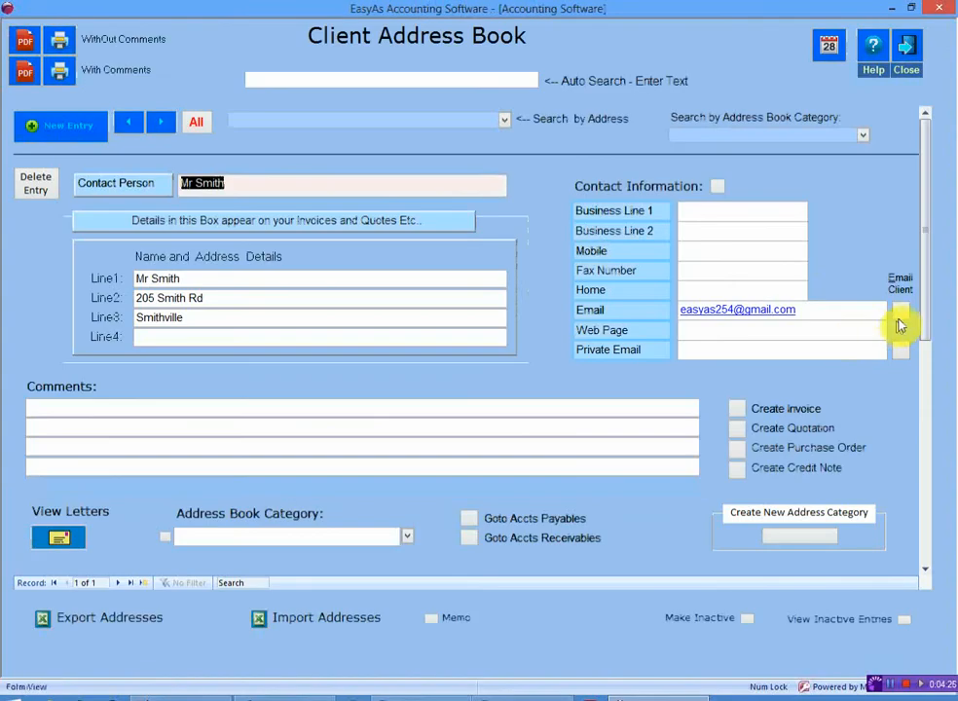
pyautogui.click(900, 321)
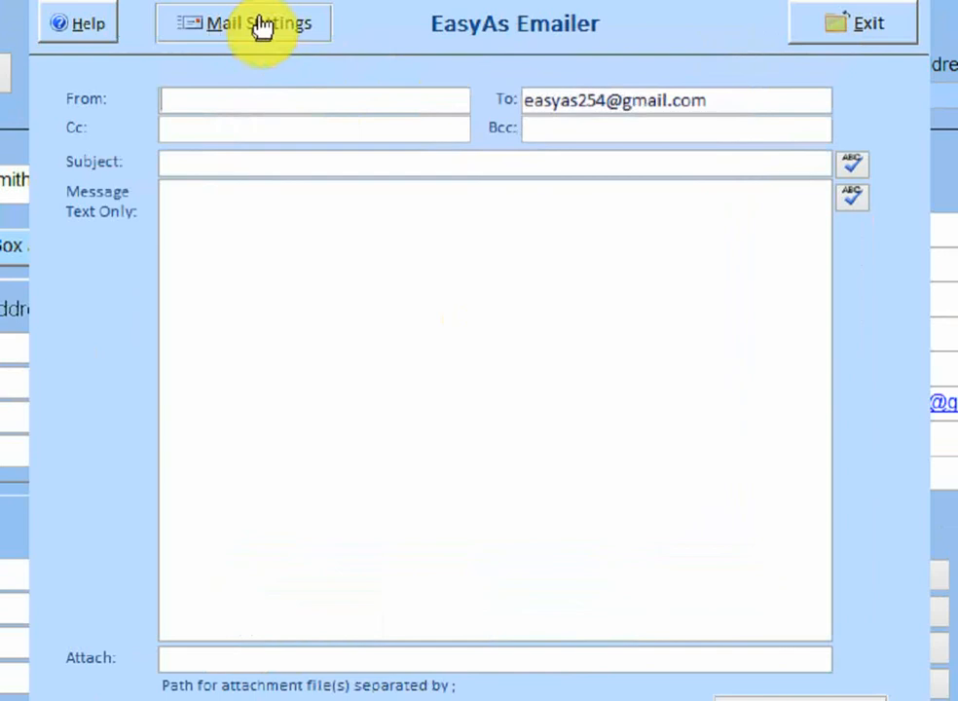
# - Move the client's address out of the To field and paste it into From
pyautogui.click(313, 70)
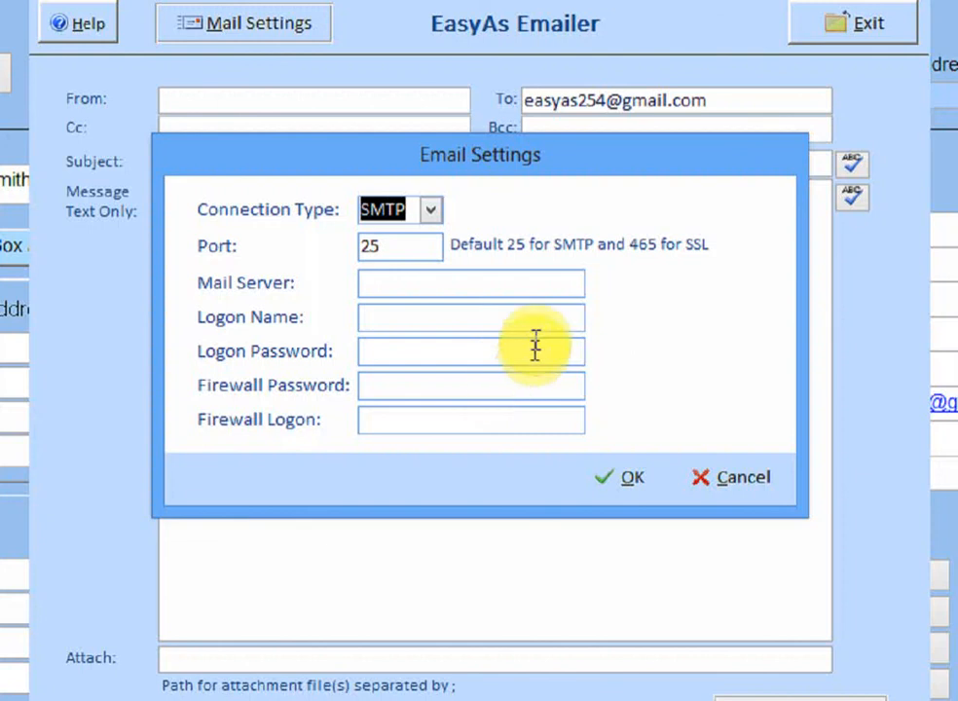
pyautogui.moveTo(507, 154); pyautogui.dragTo(547, 234)
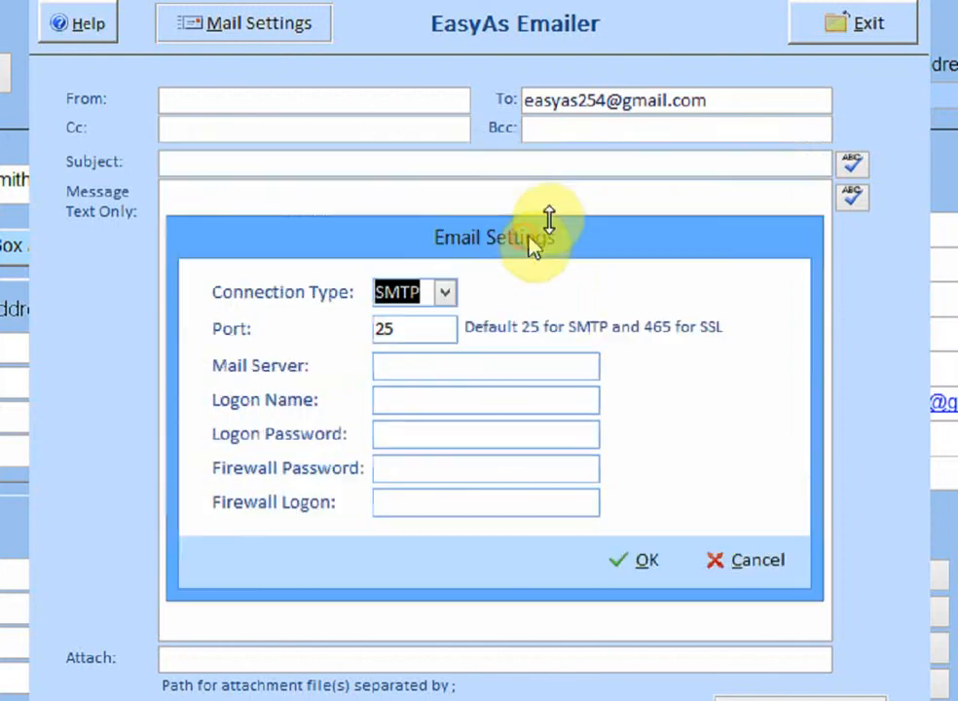
pyautogui.click(306, 98)
pyautogui.moveTo(730, 97); pyautogui.dragTo(605, 111)
pyautogui.rightClick(616, 110)
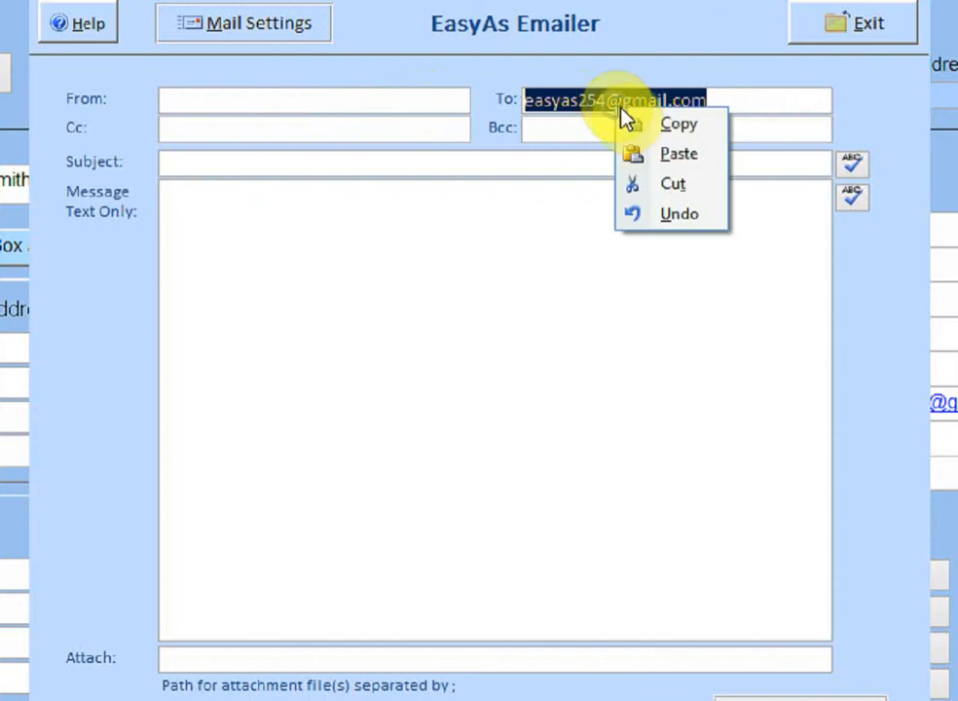
pyautogui.click(681, 122)
pyautogui.press('Delete')
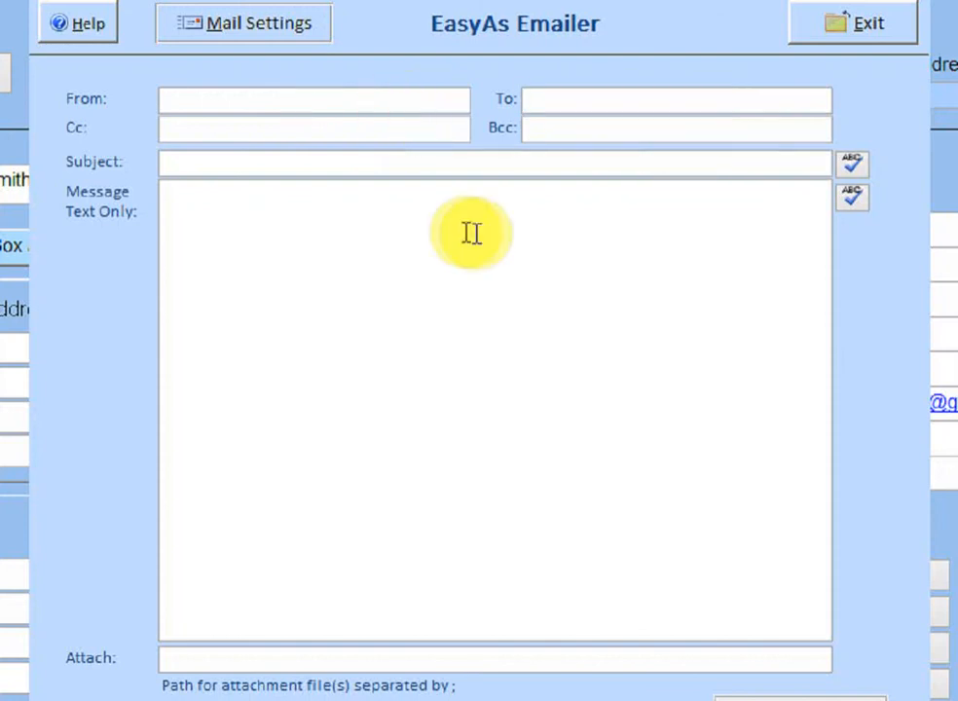
pyautogui.rightClick(393, 101)
pyautogui.click(457, 151)
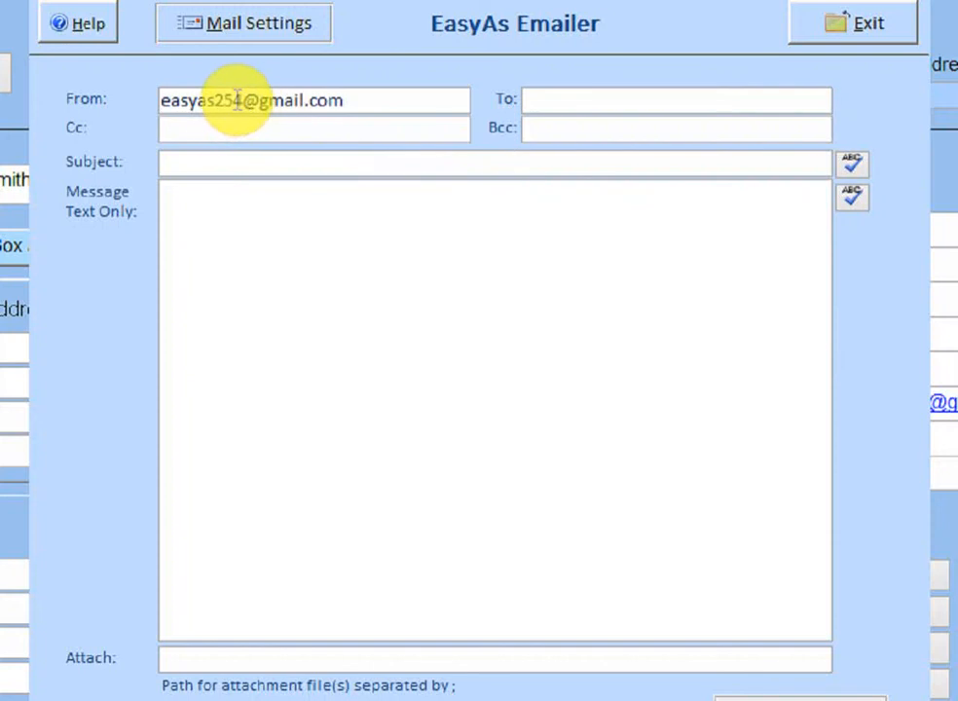
# - Replace the first part of the sender address with 'trash', then open mail settings
pyautogui.moveTo(215, 99); pyautogui.dragTo(86, 121)
pyautogui.write('trash')
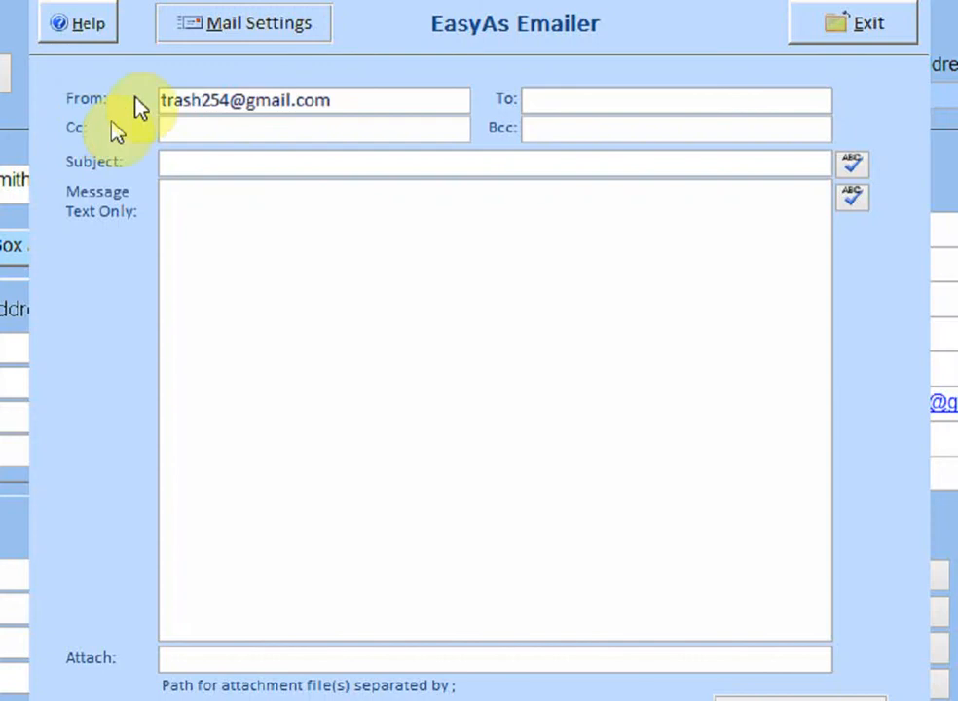
pyautogui.click(338, 101)
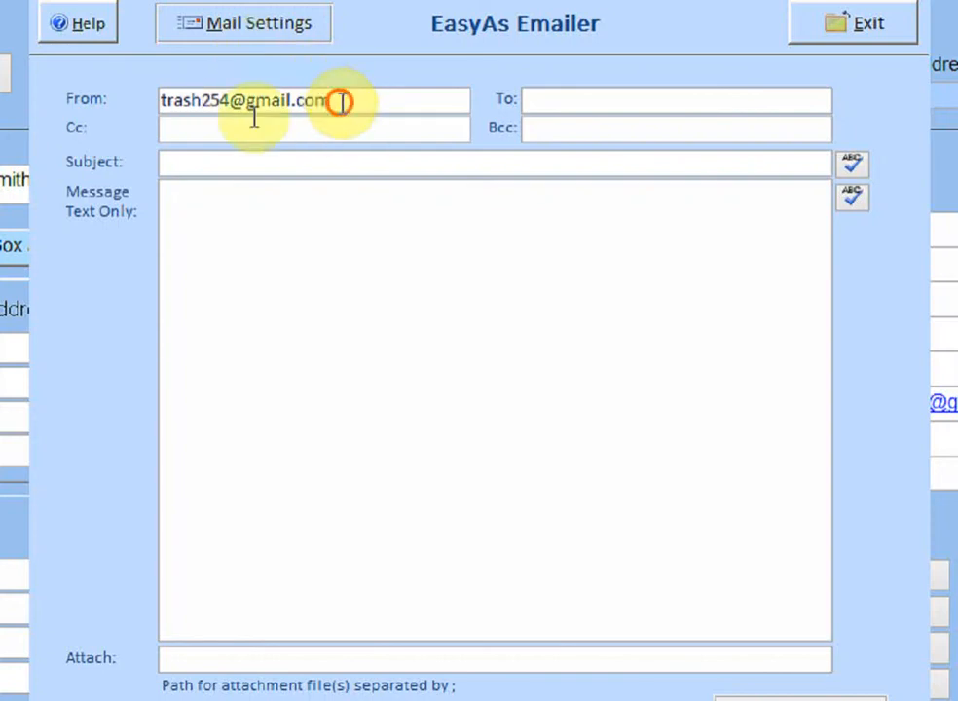
pyautogui.click(141, 101)
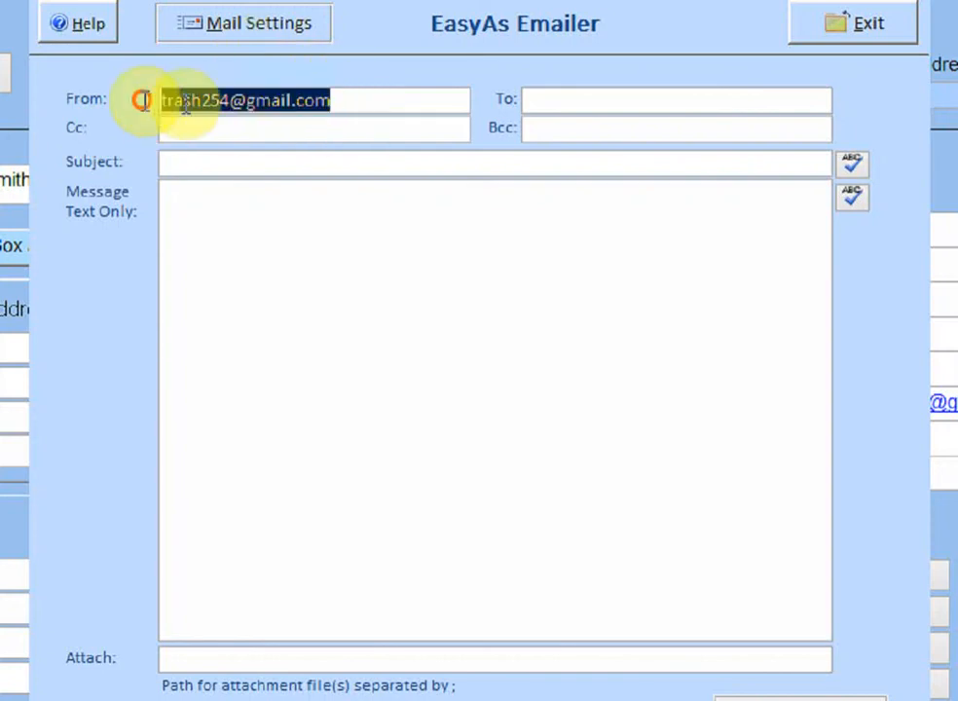
pyautogui.click(234, 32)
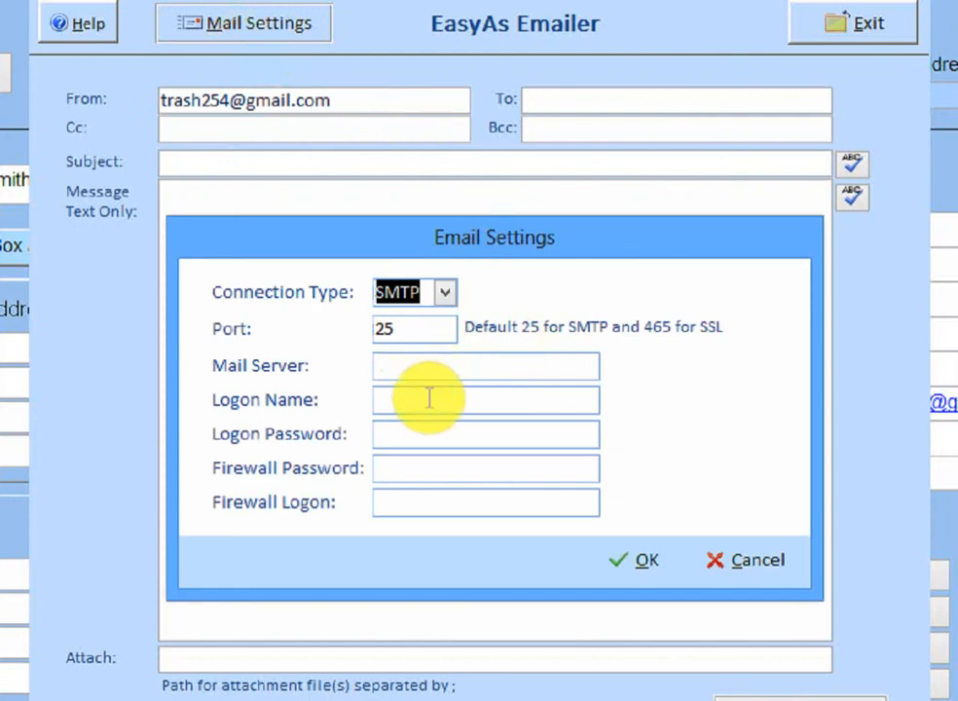
# - Start entering the SMTP logon name, typing the beginning of the account's email address
pyautogui.click(430, 401)
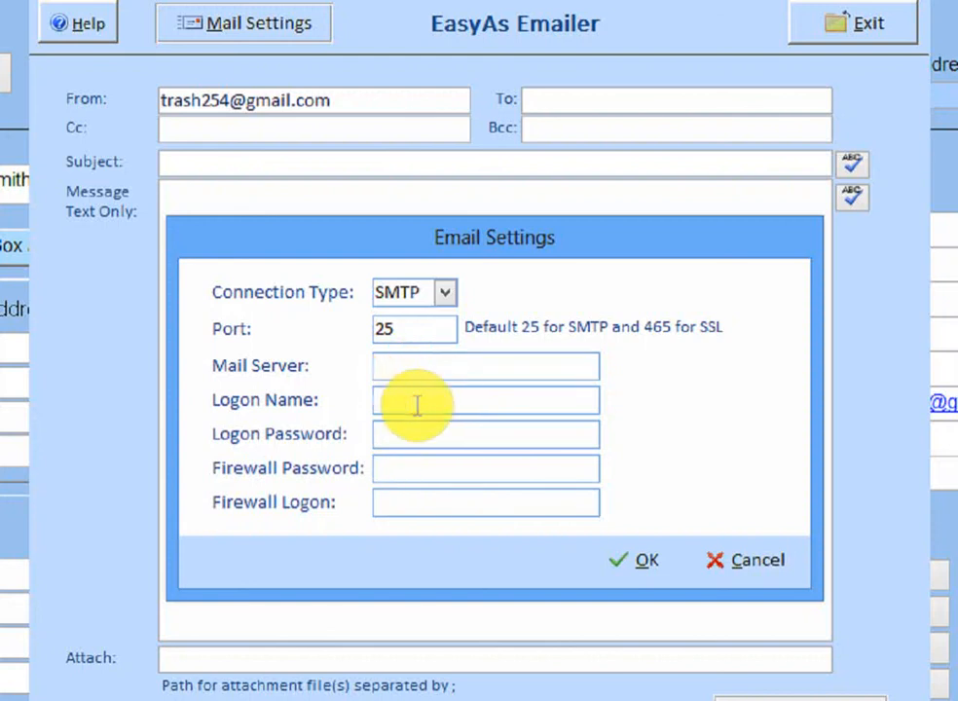
pyautogui.write('easy254')
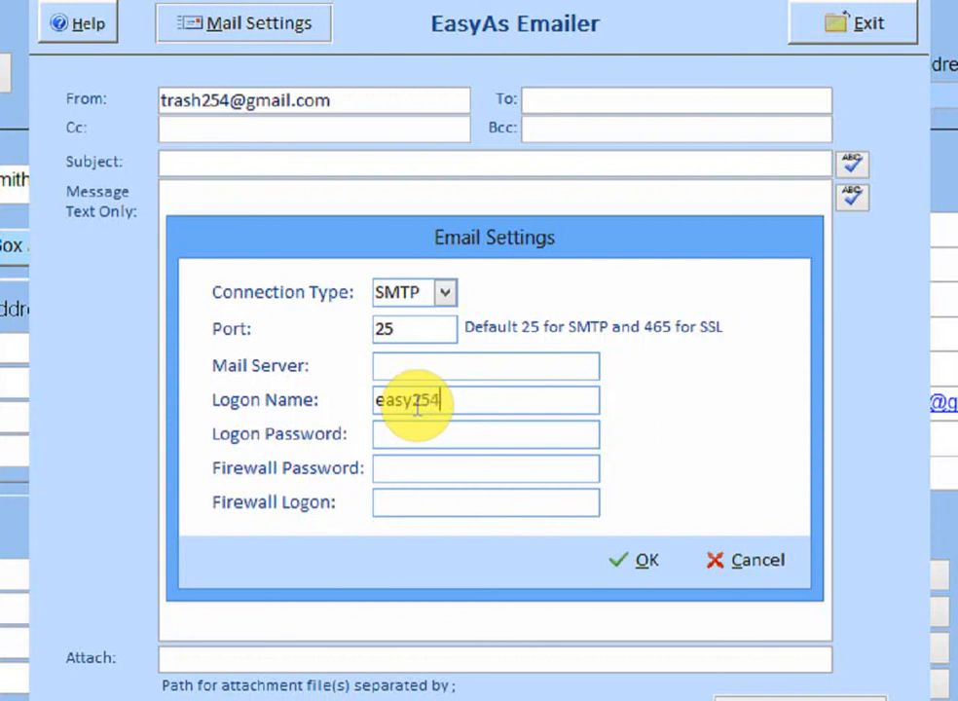
pyautogui.write('@')
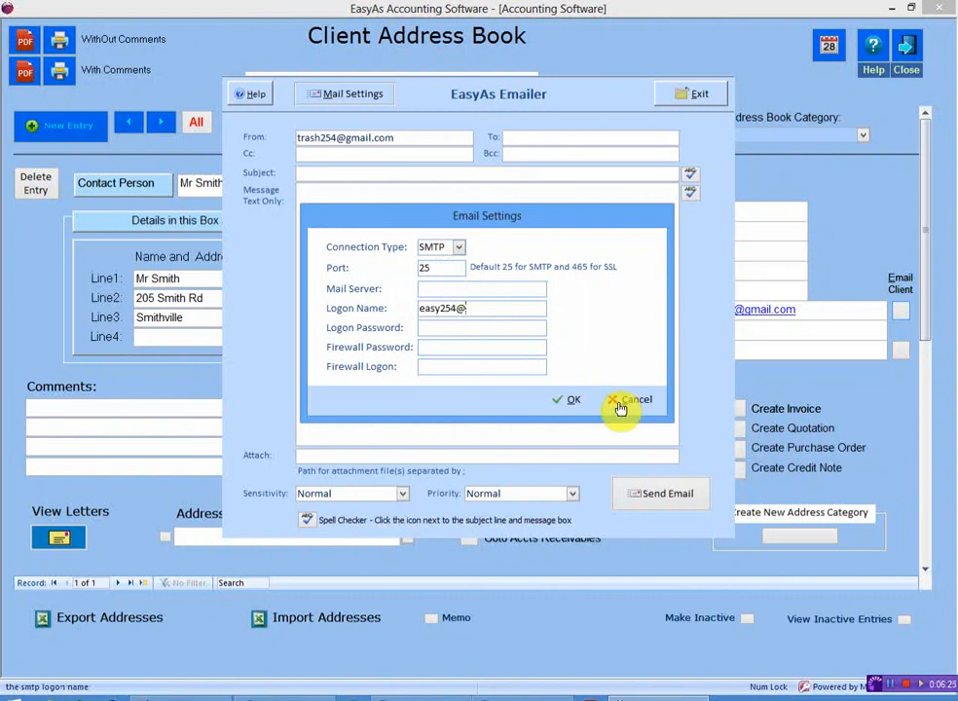
# - Discard the email settings, close the emailer and address book, and switch back to the original first business
pyautogui.click(621, 400)
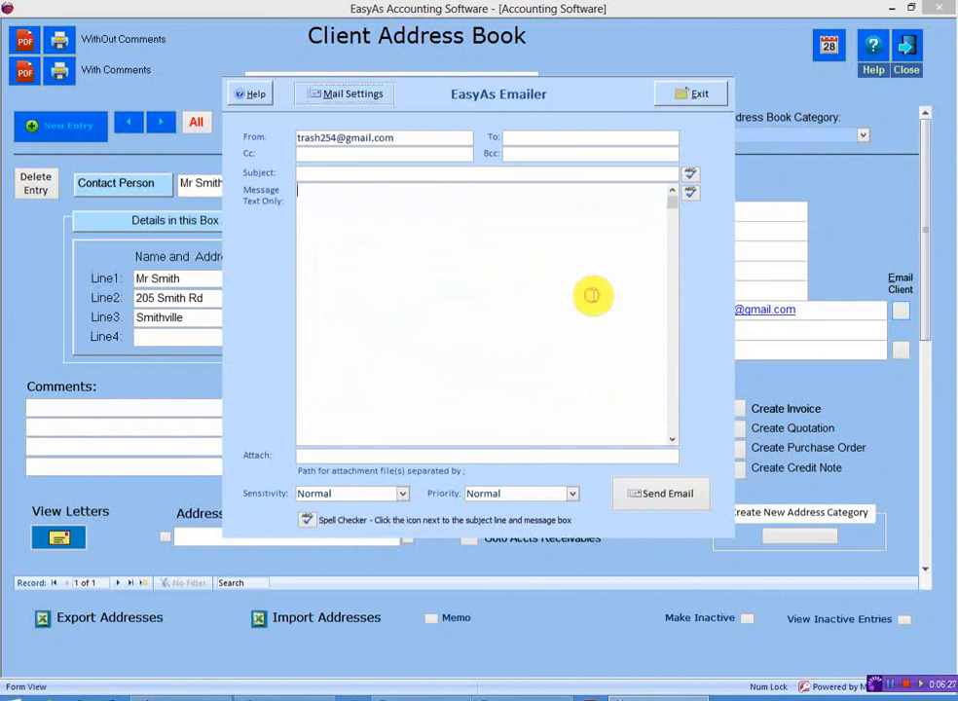
pyautogui.click(698, 96)
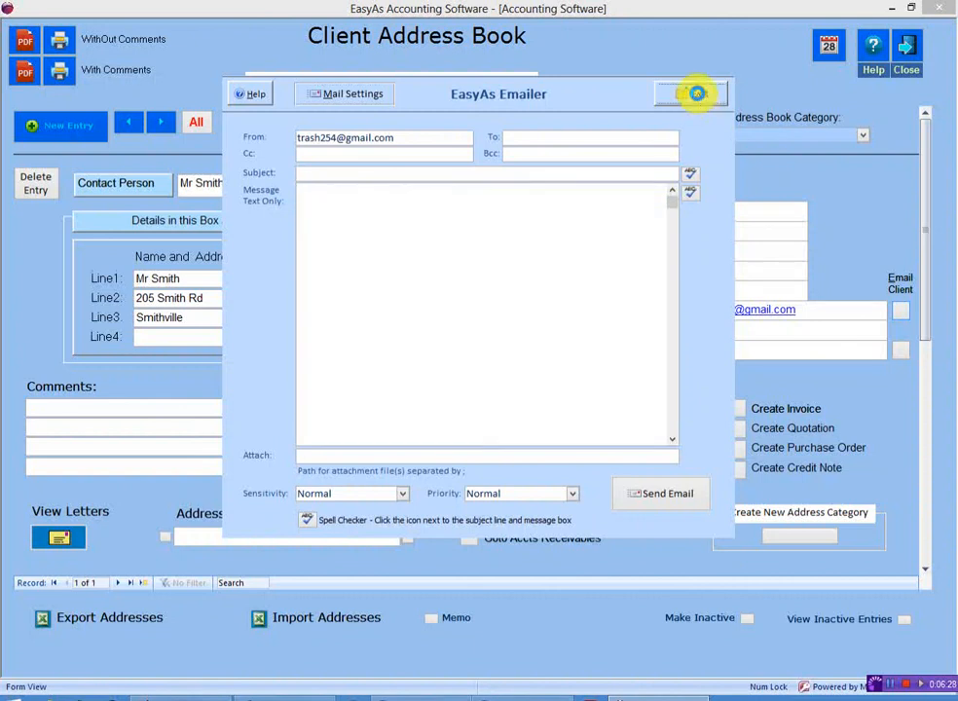
pyautogui.click(909, 60)
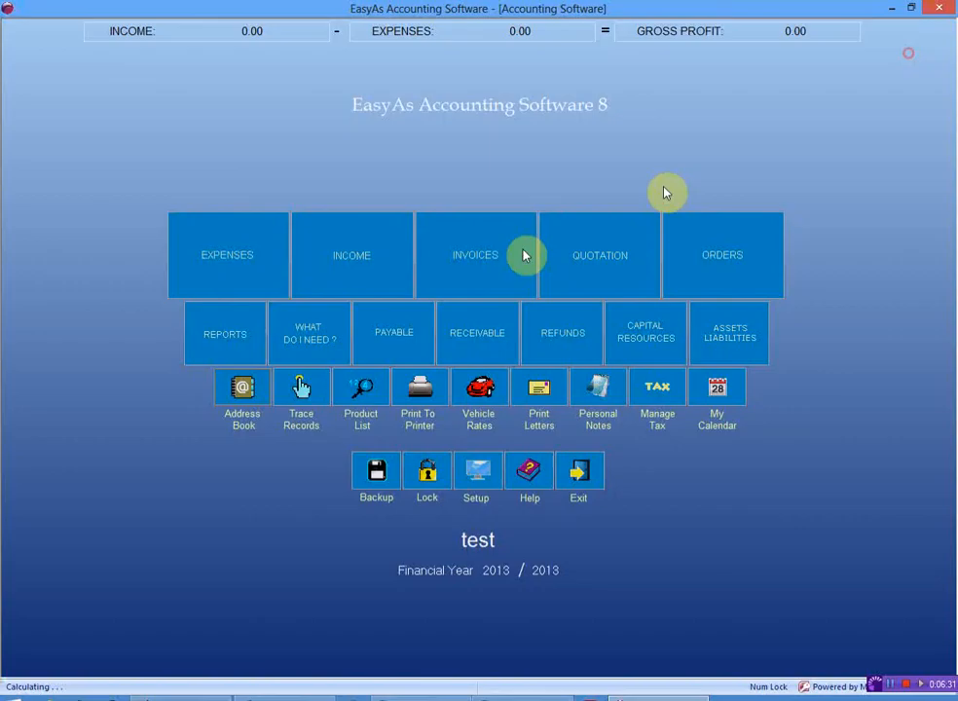
pyautogui.click(477, 540)
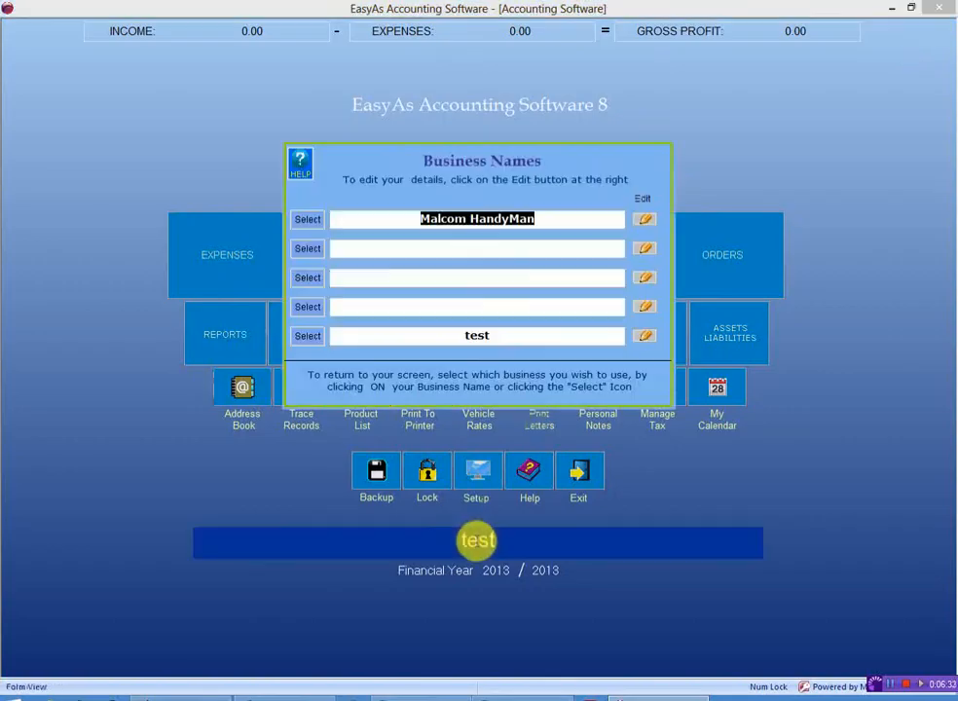
pyautogui.click(502, 218)
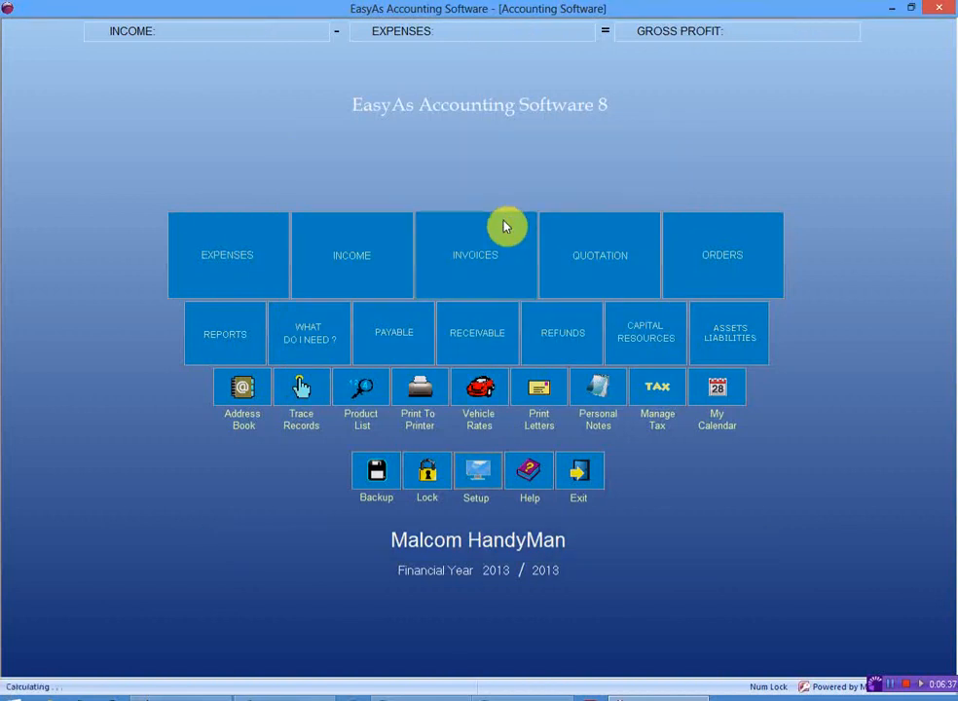